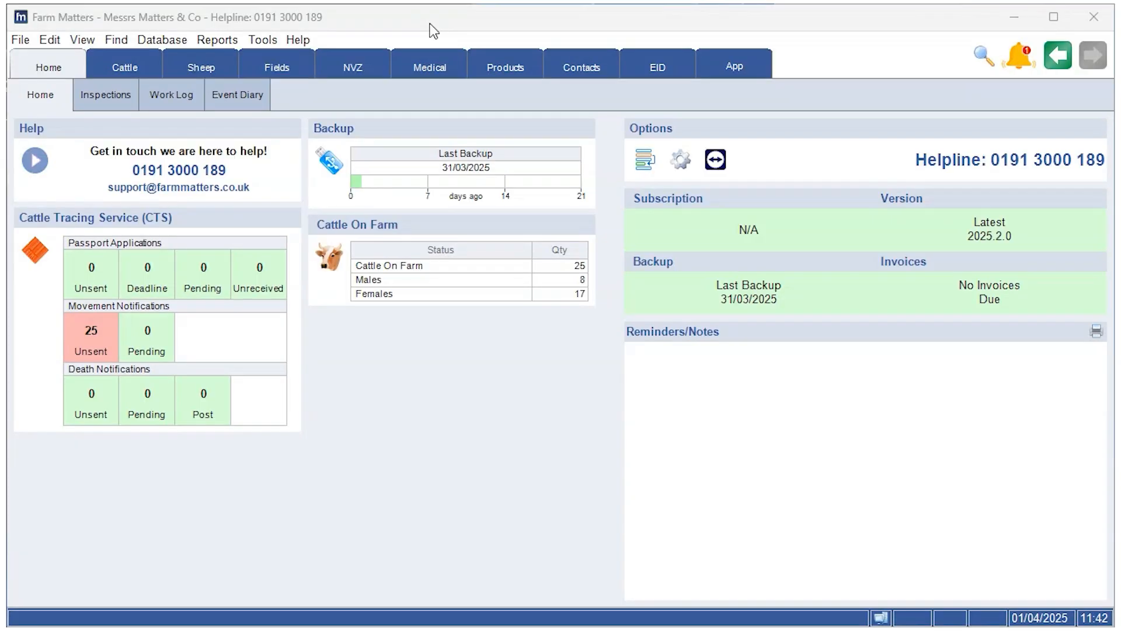
click(122, 64)
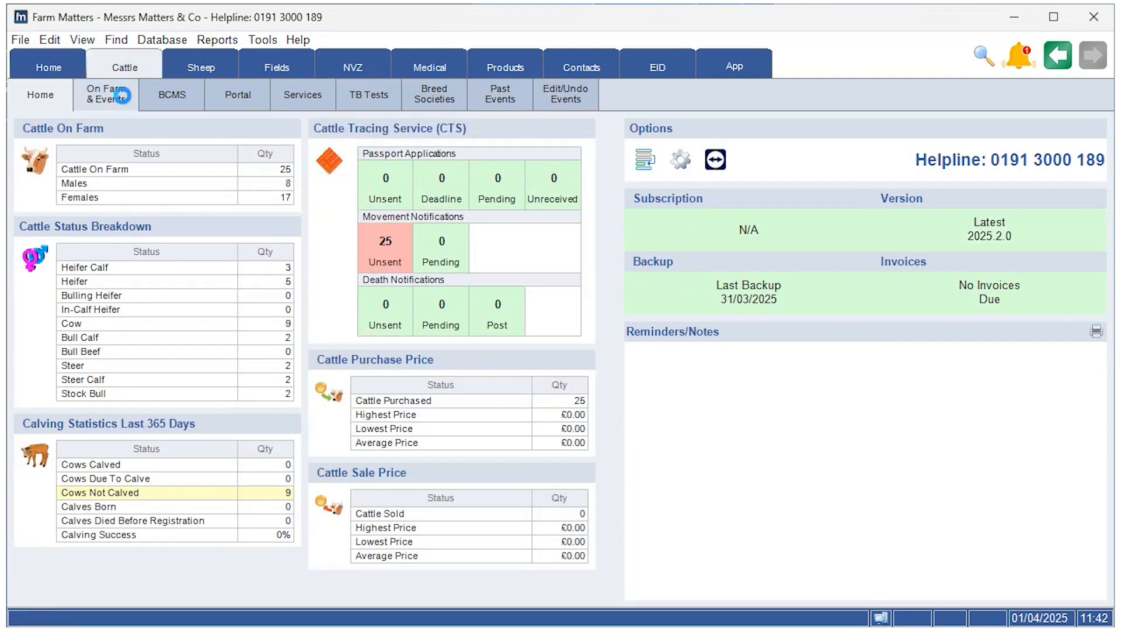
click(128, 97)
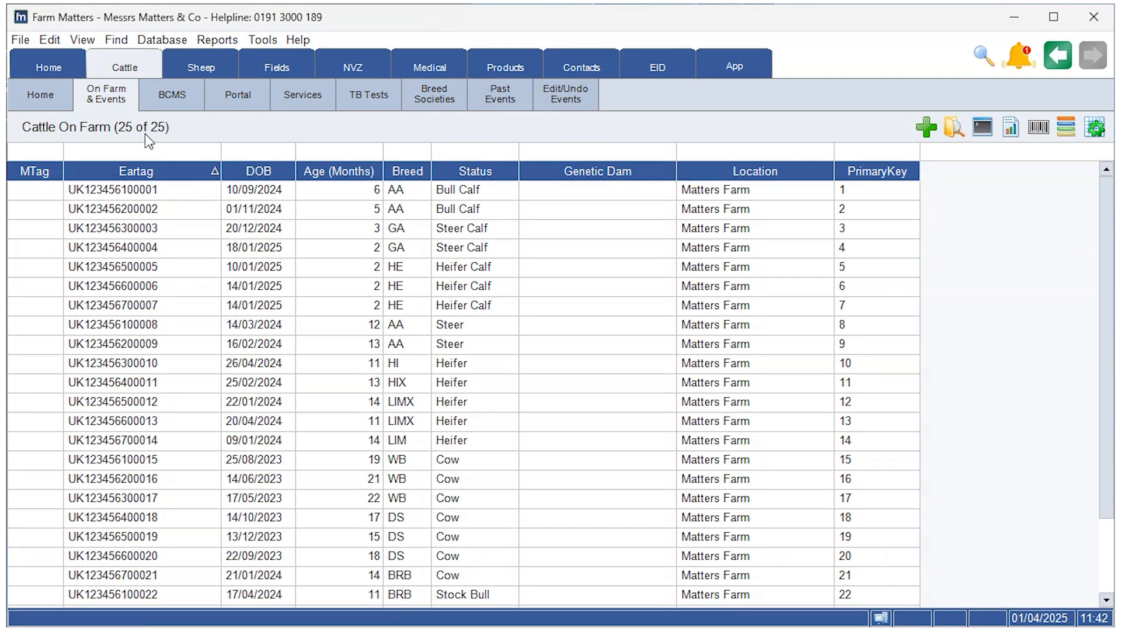
ctrl+click(156, 209)
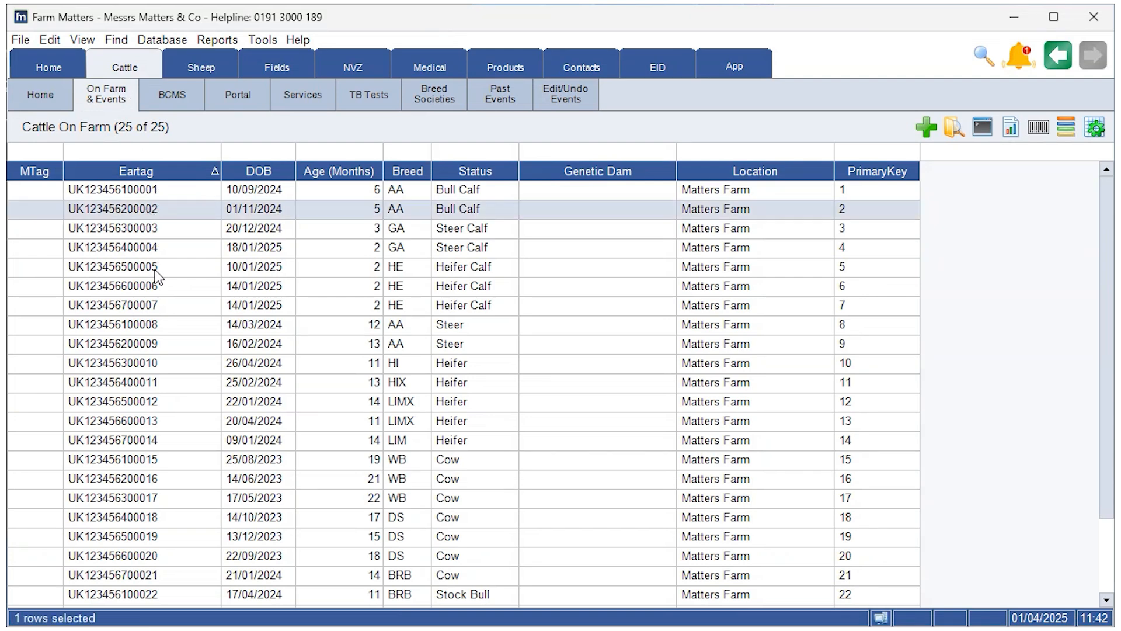
ctrl+click(159, 286)
ctrl+click(173, 344)
ctrl+click(179, 383)
ctrl+click(154, 536)
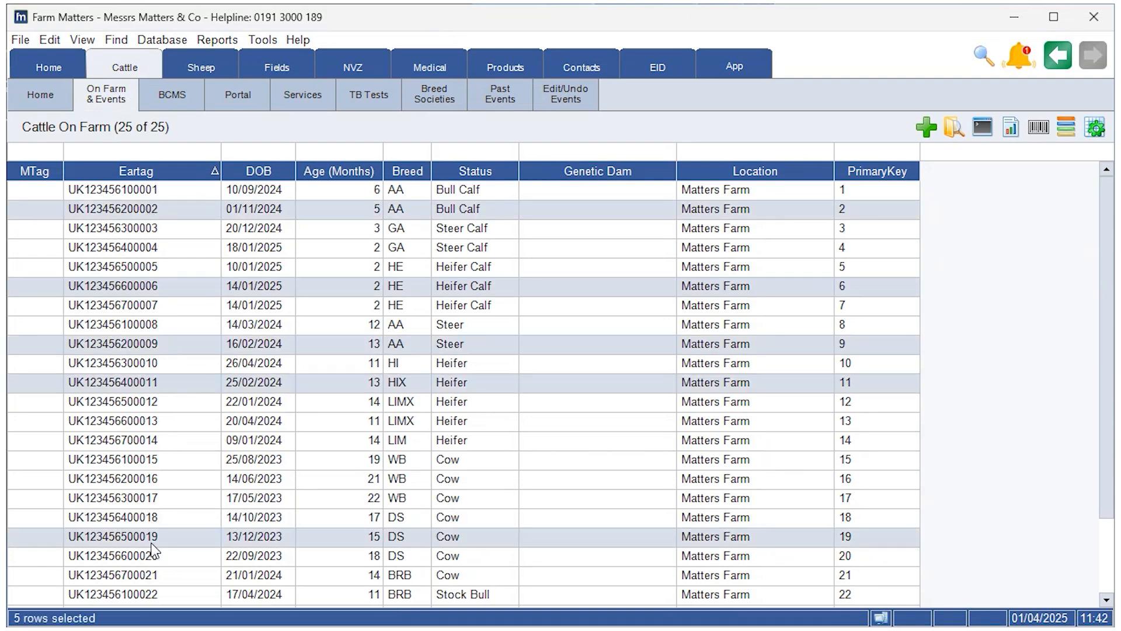
Step: Start a sale event for the selected cattle and set its departure date to 01/04/2025
right_click(146, 383)
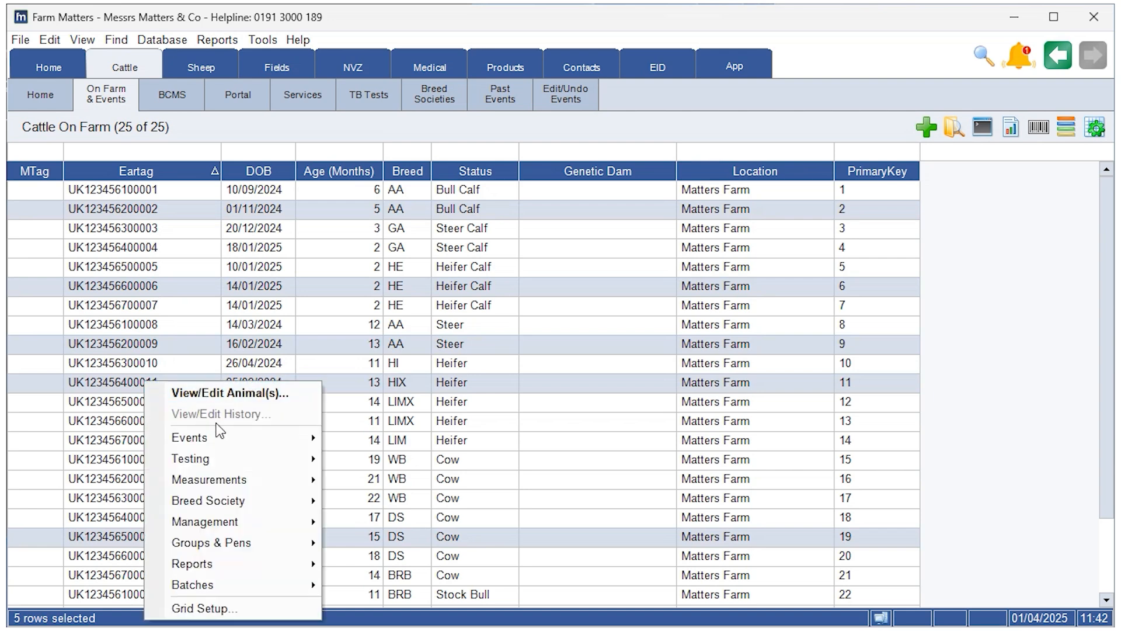
mouse_move(228, 436)
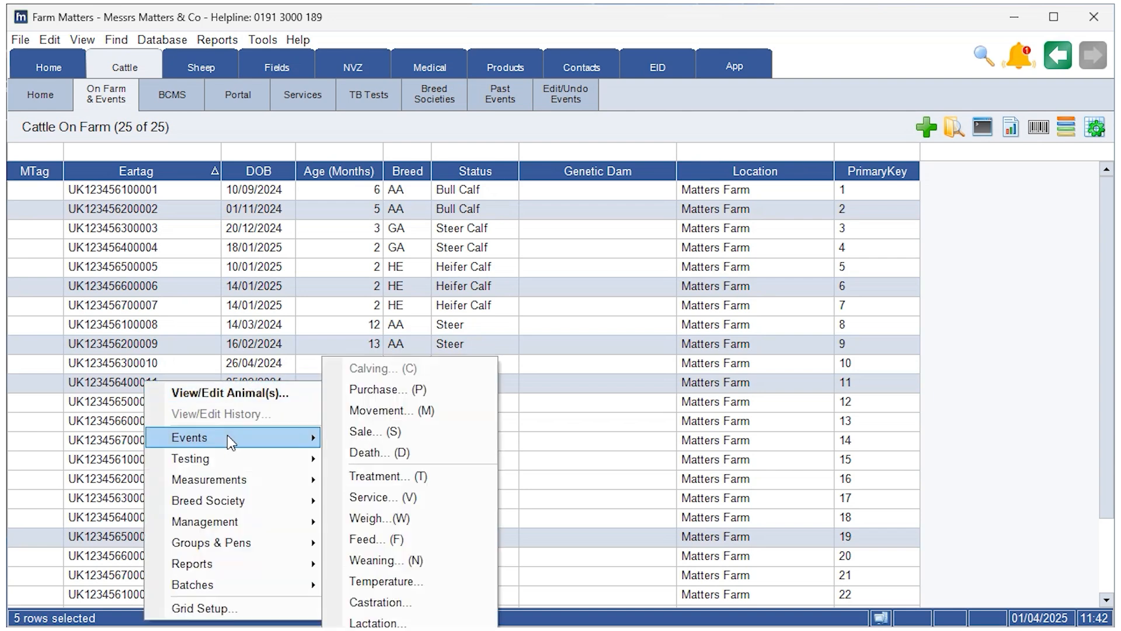
click(396, 436)
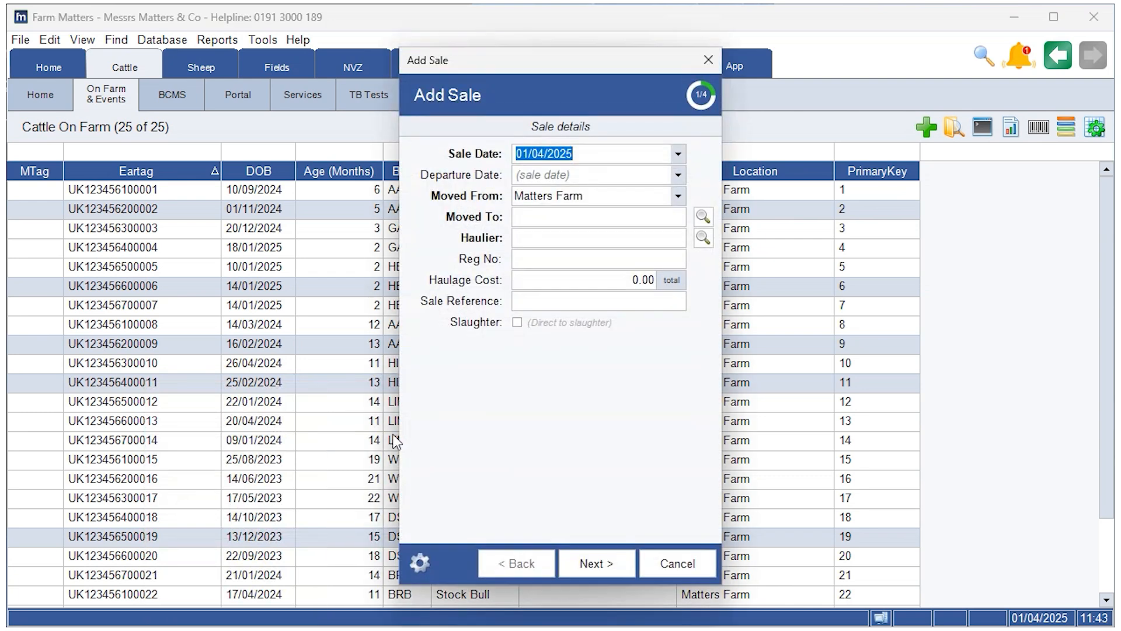
click(672, 174)
click(678, 175)
click(579, 244)
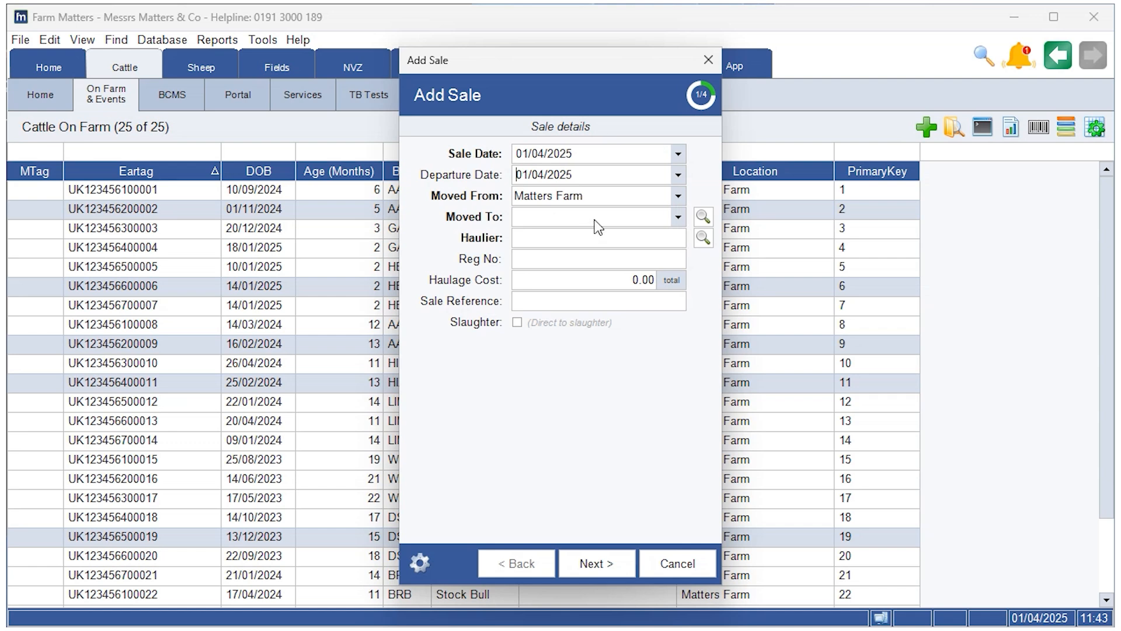
Step: Set the sale's destination to Mount Pfendt Farm and check the holding details of the origin and destination
click(678, 197)
click(679, 198)
click(679, 219)
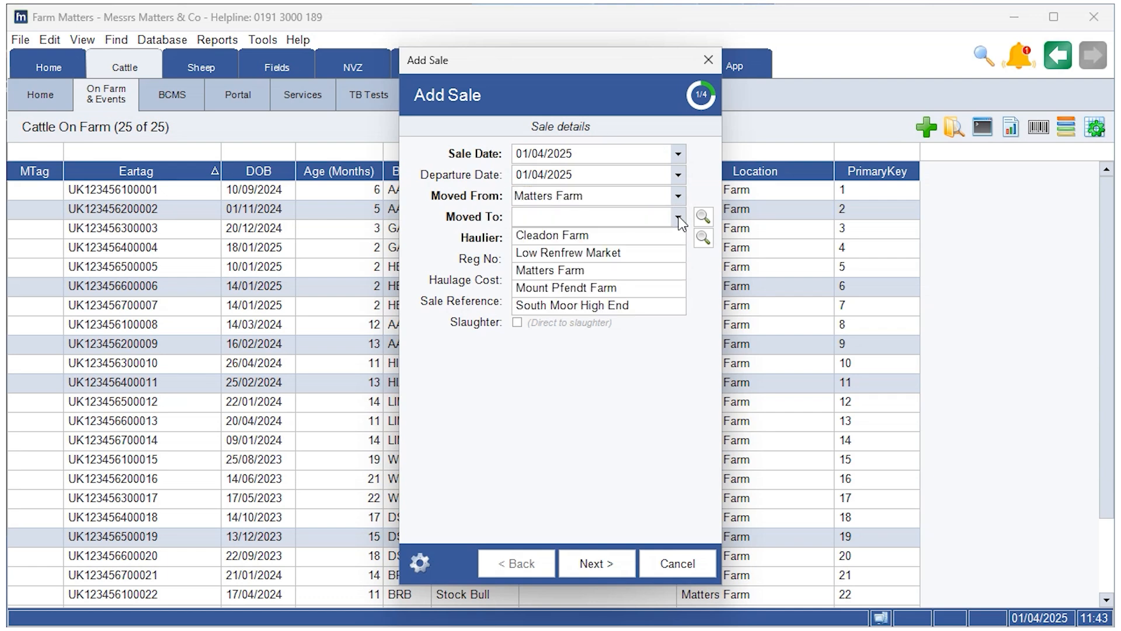
click(679, 219)
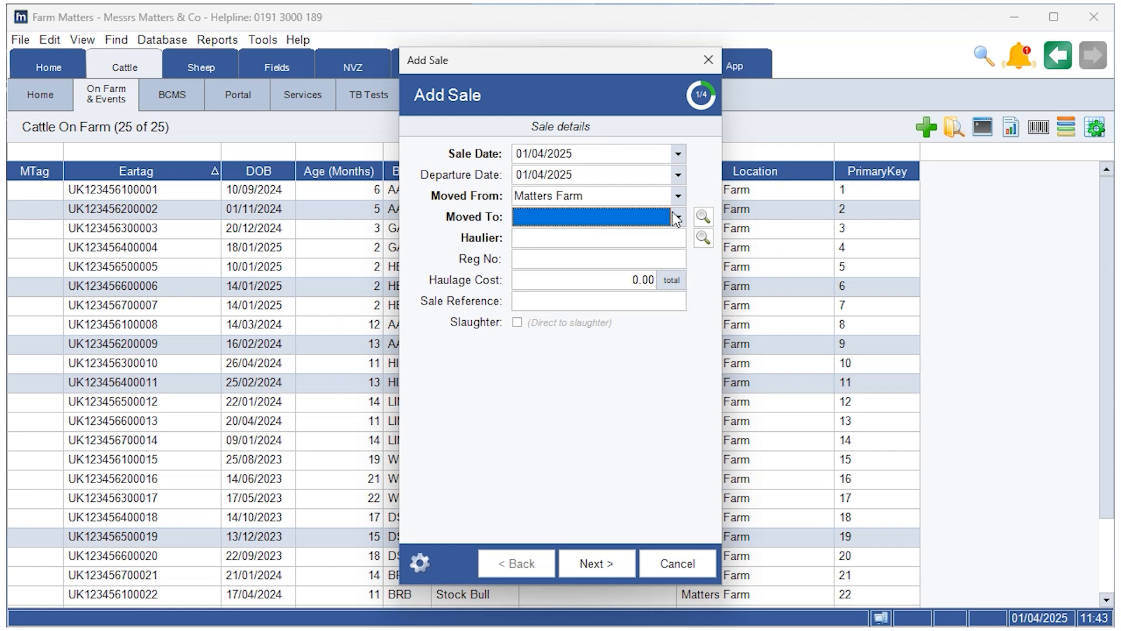
click(675, 219)
click(605, 297)
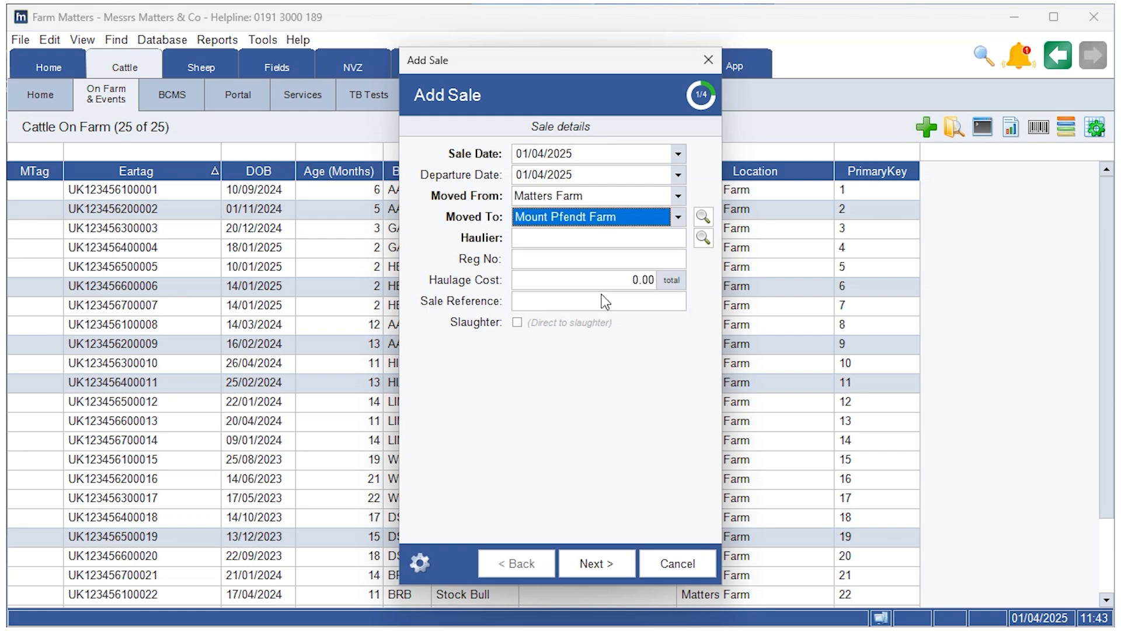
click(470, 202)
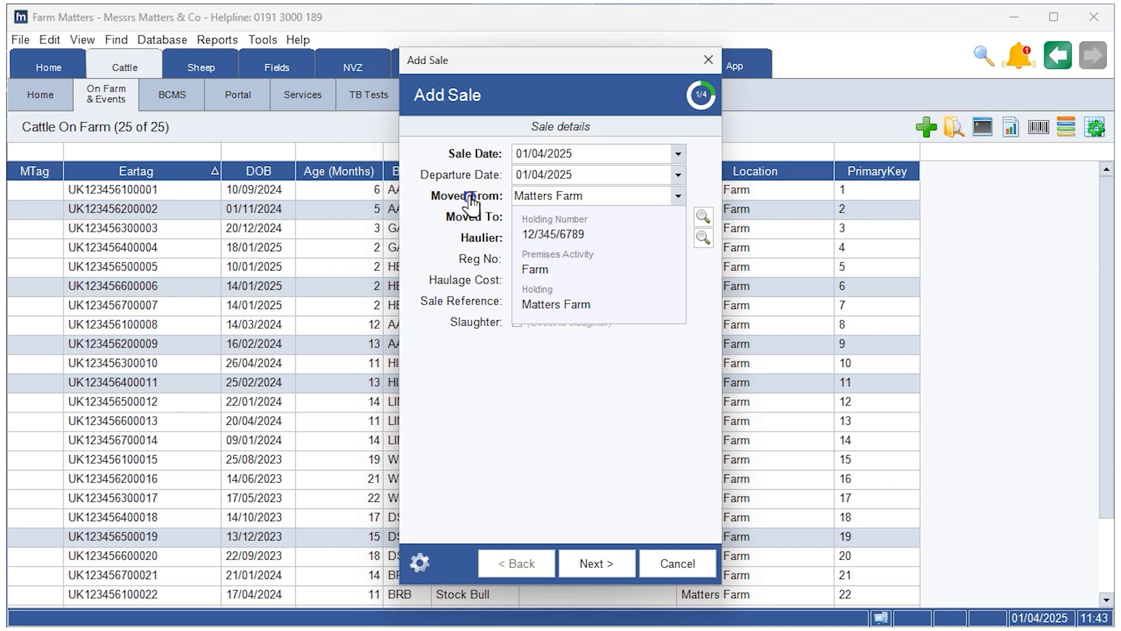
click(475, 217)
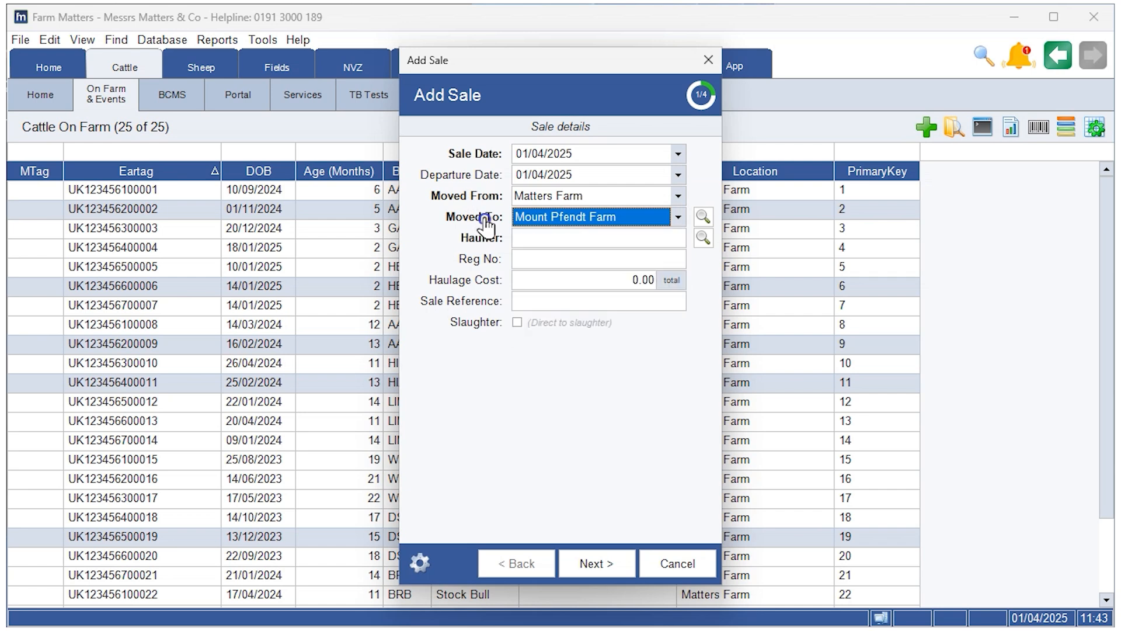
Step: Choose the first listed haulier for the sale and proceed to the cattle sold page
click(589, 243)
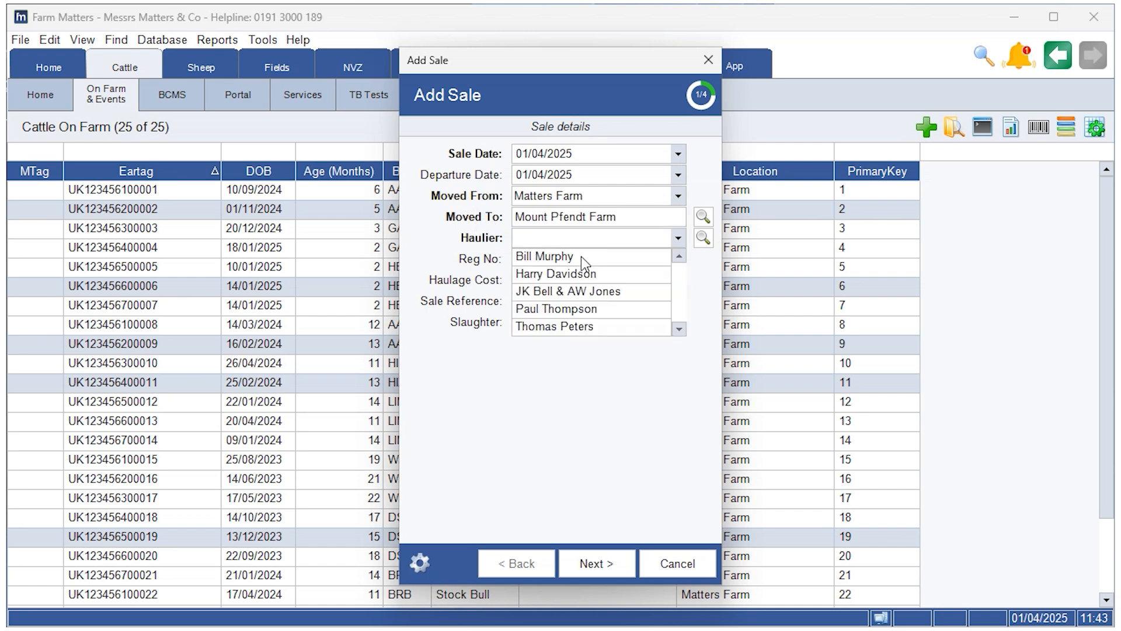
click(580, 257)
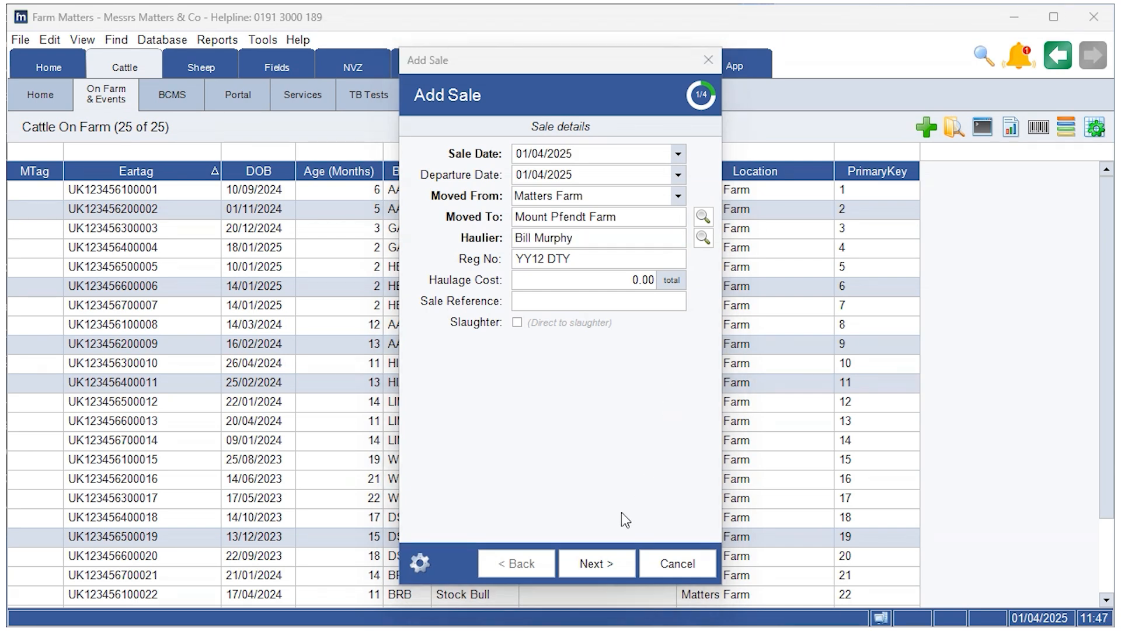
click(612, 561)
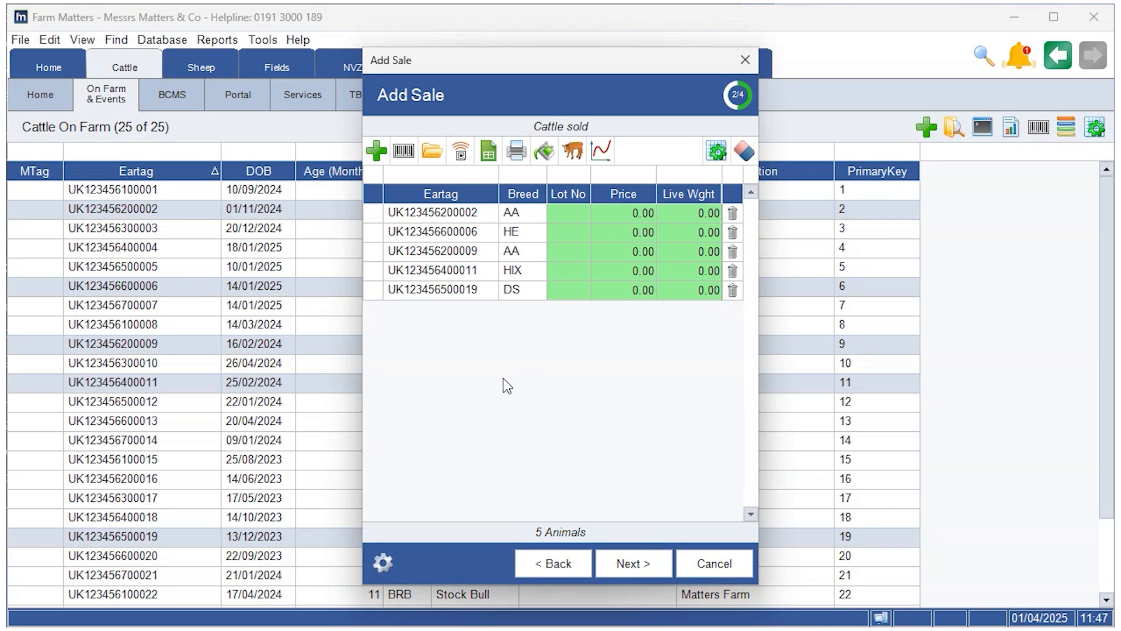
click(624, 213)
key(Right)
click(628, 213)
text(100)
click(684, 251)
text(450)
Step: Add the Purchaser column to the cattle sold grid
click(717, 151)
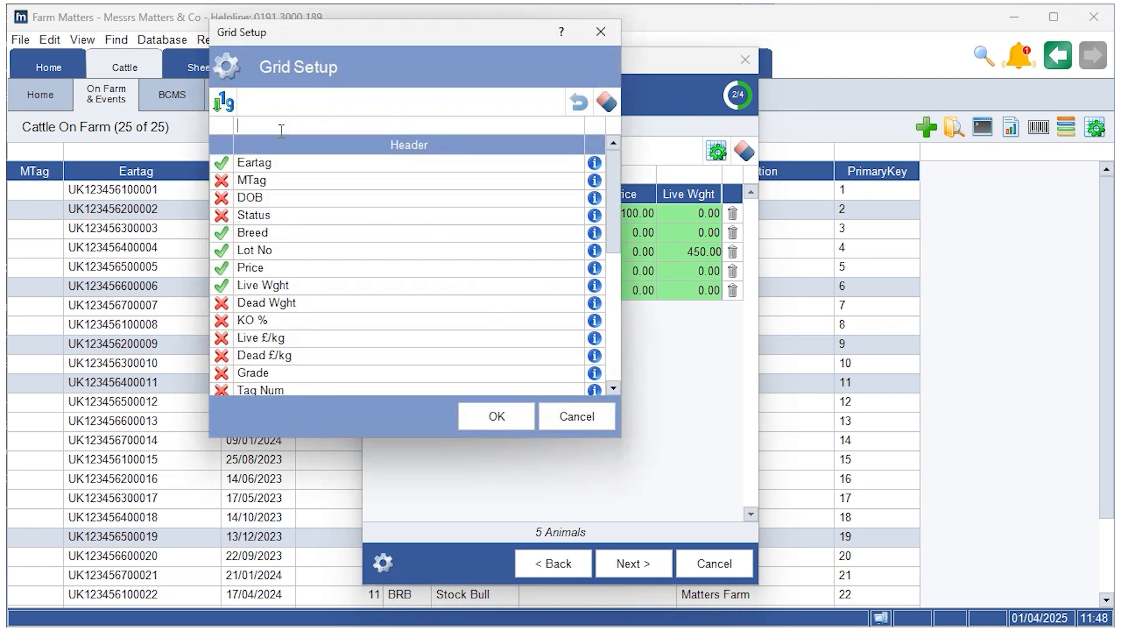
text(pur)
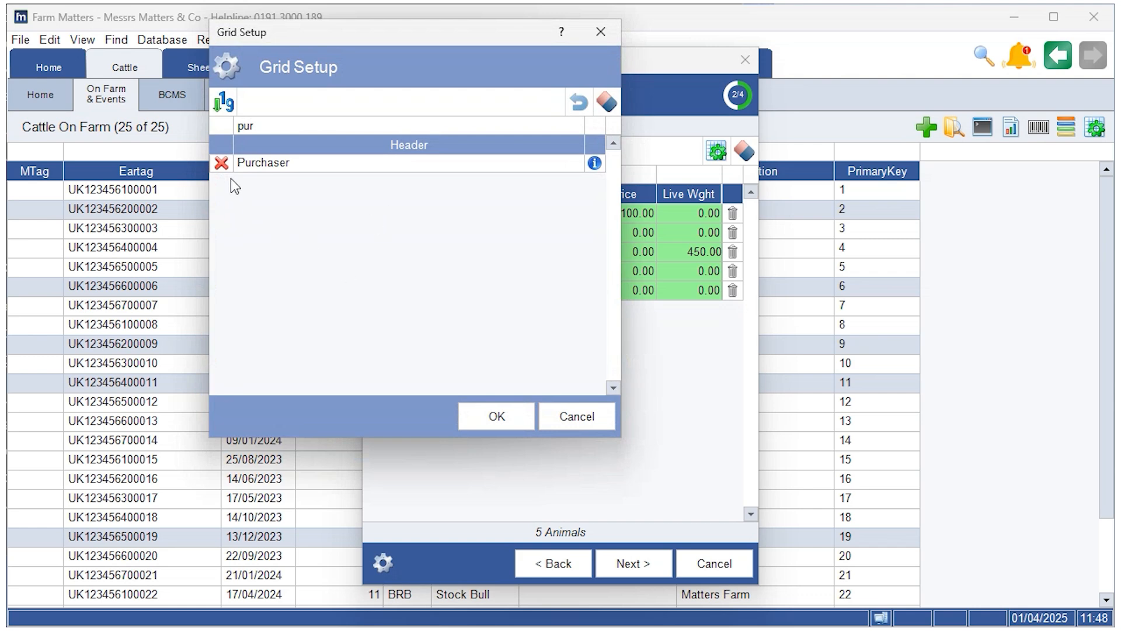
click(221, 163)
click(496, 416)
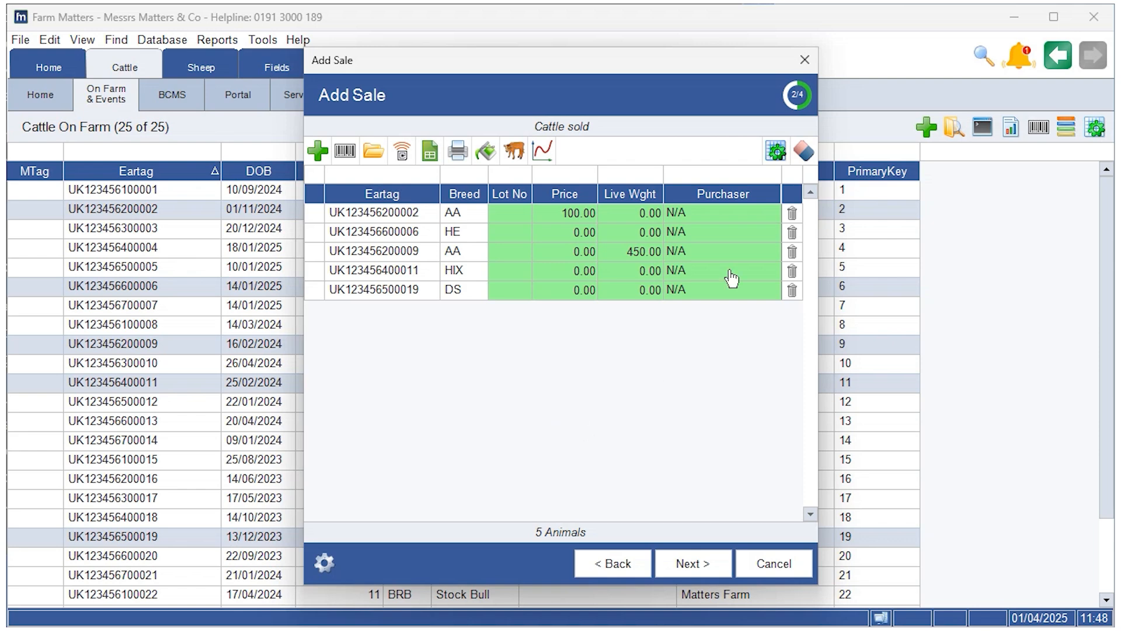
Step: Try the purchaser cells of the last animals, and clear the current list of animals from the sale
click(748, 280)
click(745, 289)
click(805, 152)
click(350, 368)
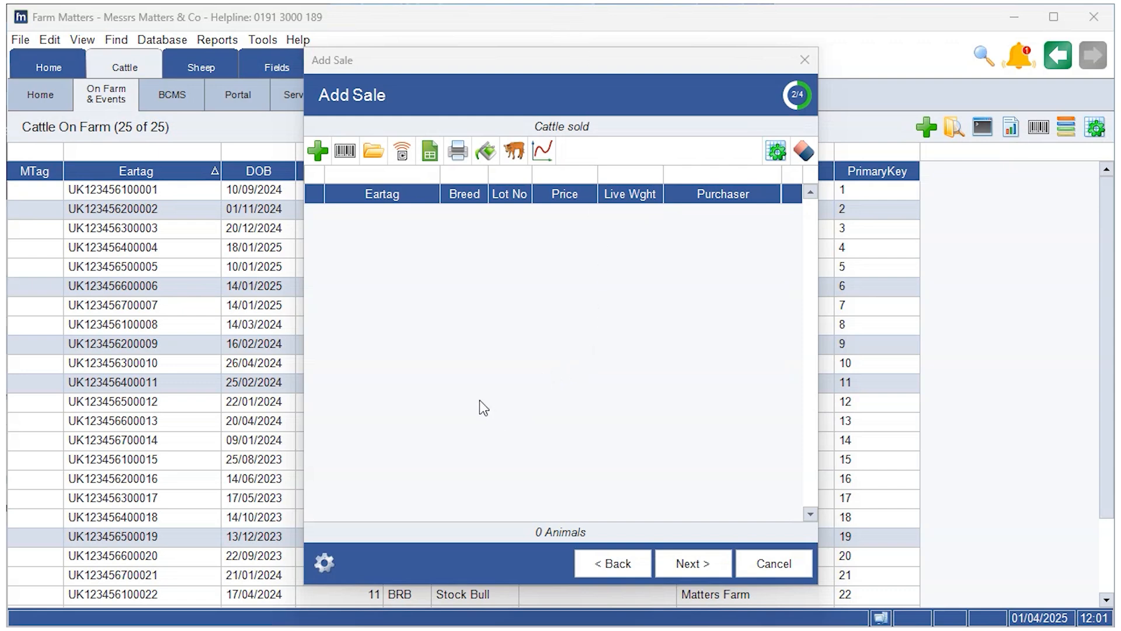
Step: Import the cattle from the CSV Test1 file on the Desktop into the sale, using Eartag as primary ID
click(430, 149)
scroll(570, 413, down, 8)
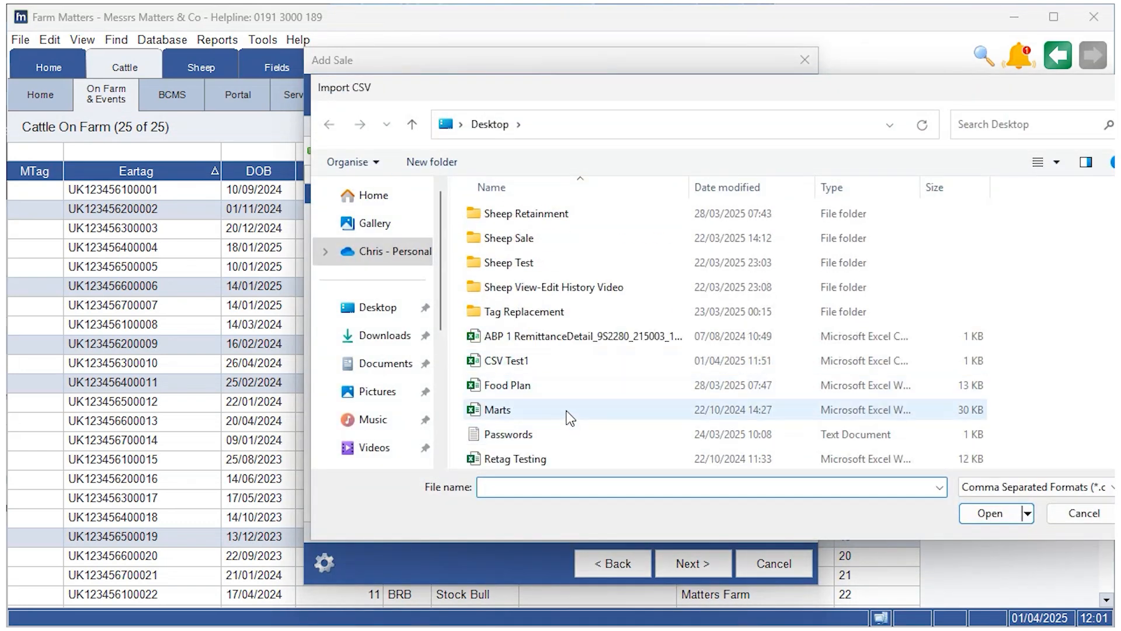
click(559, 363)
click(980, 522)
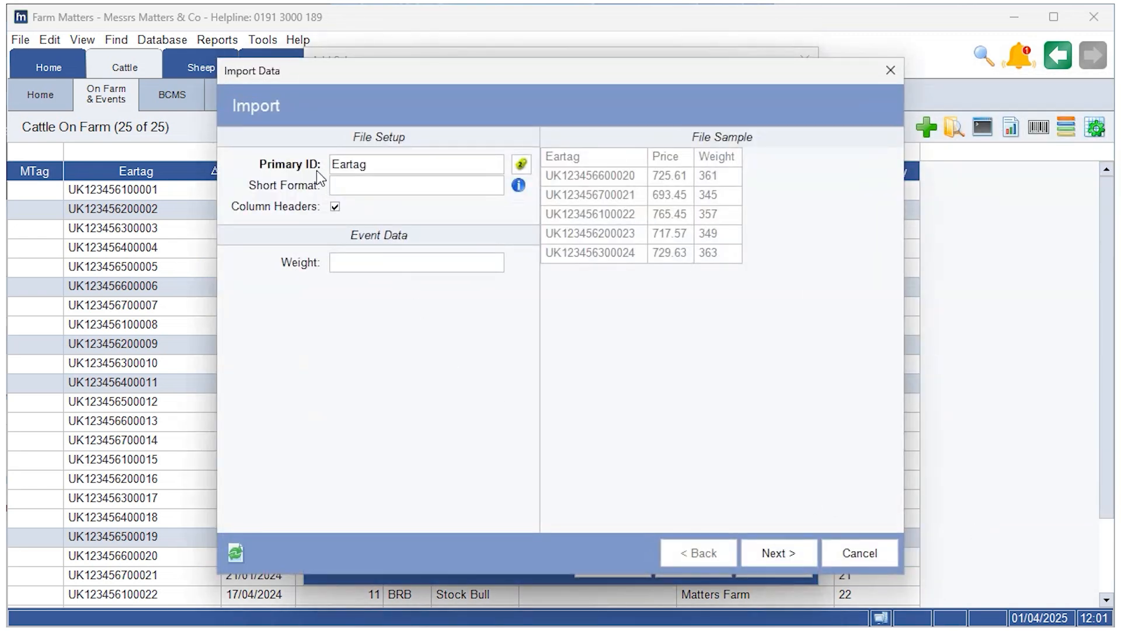
click(778, 560)
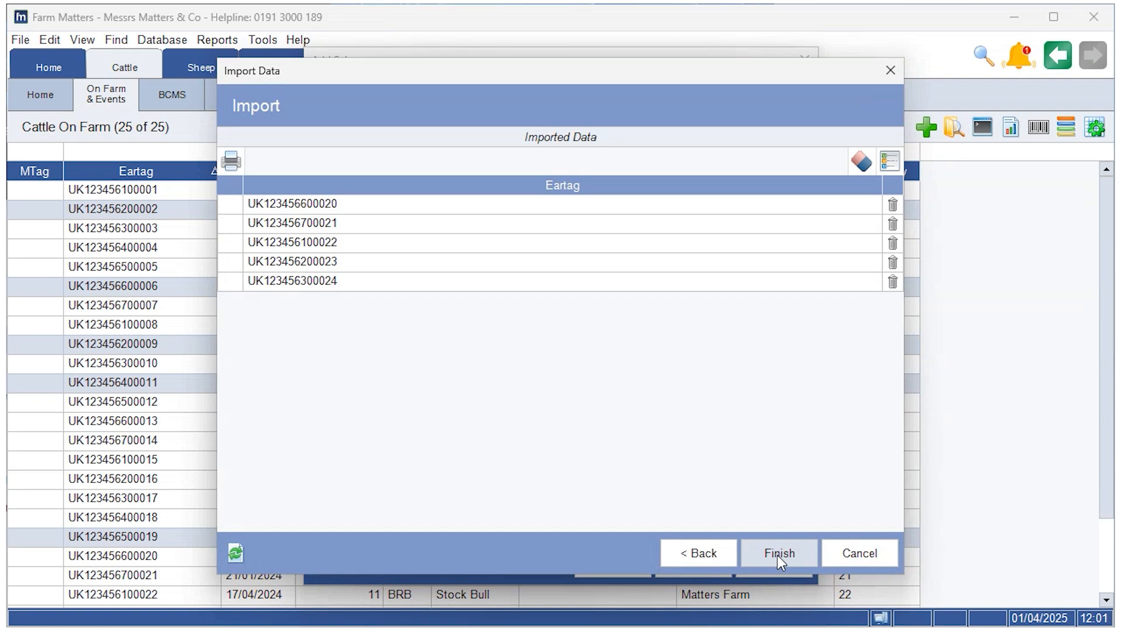
click(777, 555)
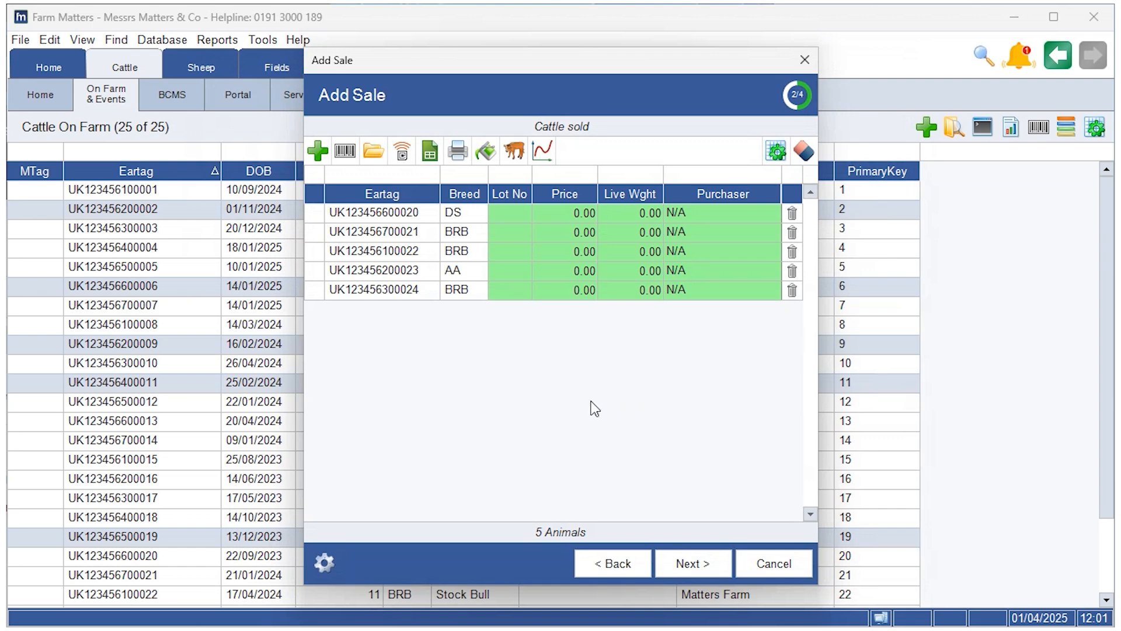
click(803, 153)
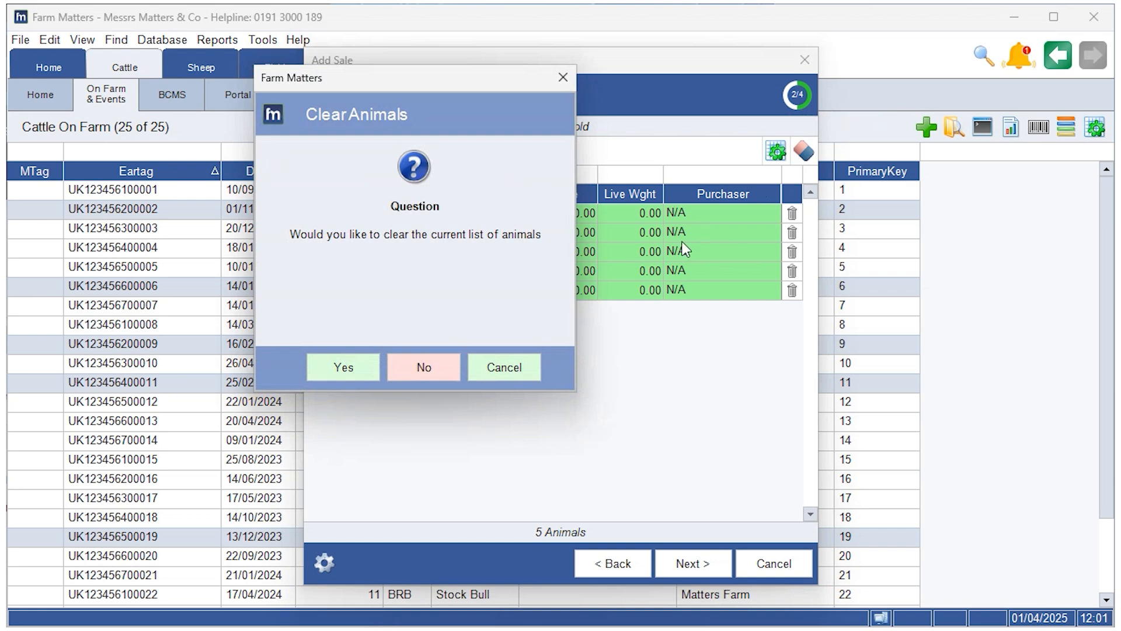
click(369, 367)
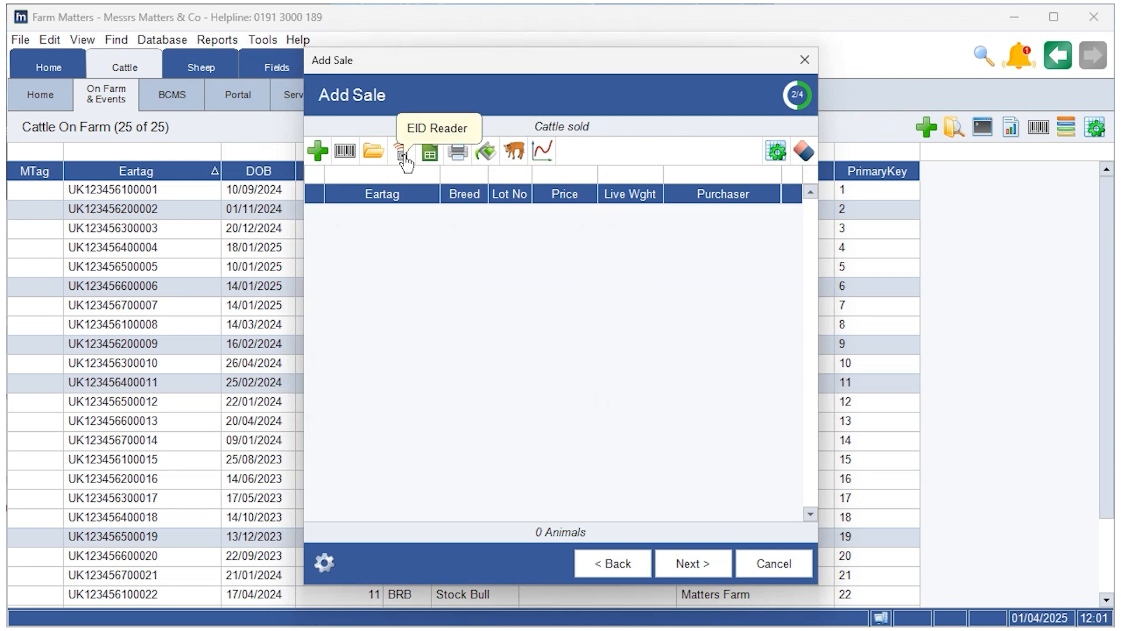
click(348, 155)
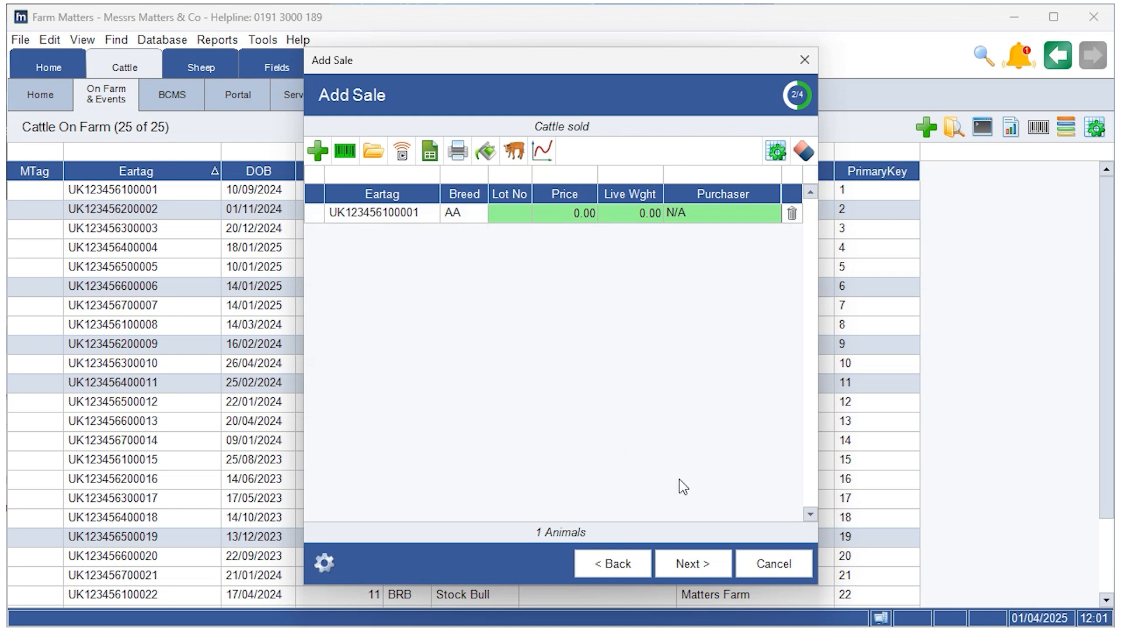
Step: Proceed through the remaining wizard pages to the summary and finish the sale
click(704, 557)
click(596, 563)
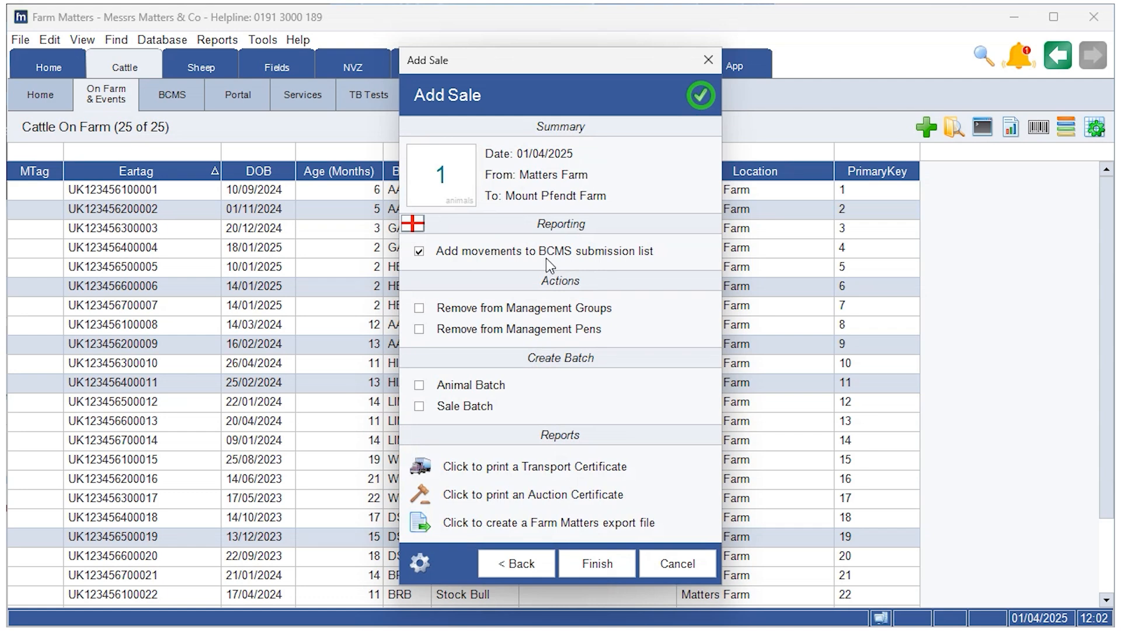
click(600, 566)
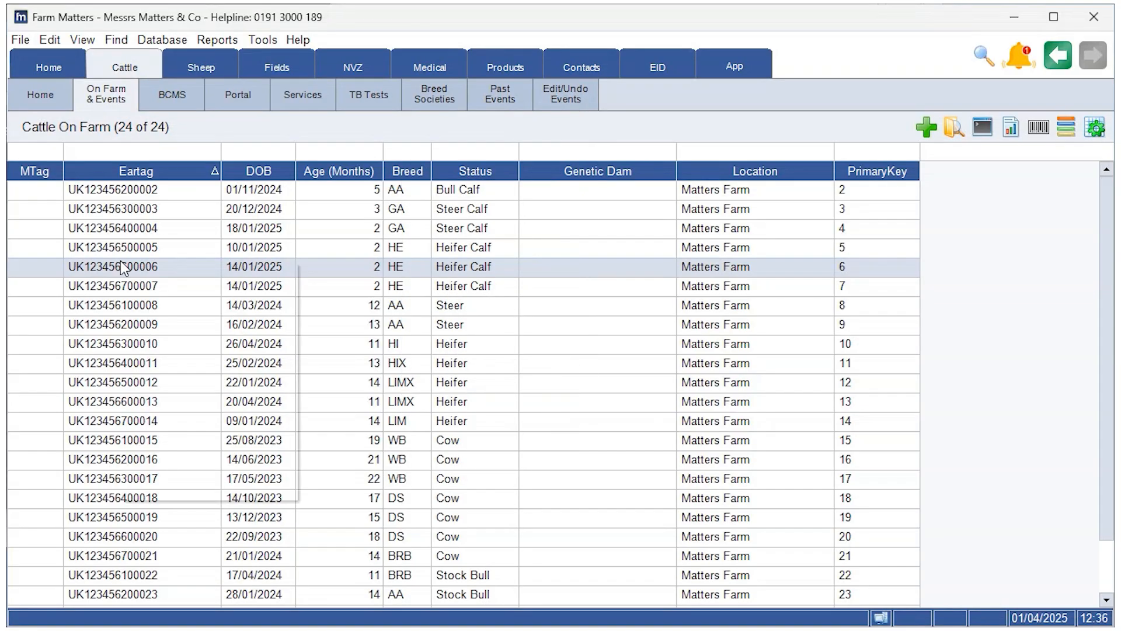
right_click(120, 264)
mouse_move(212, 320)
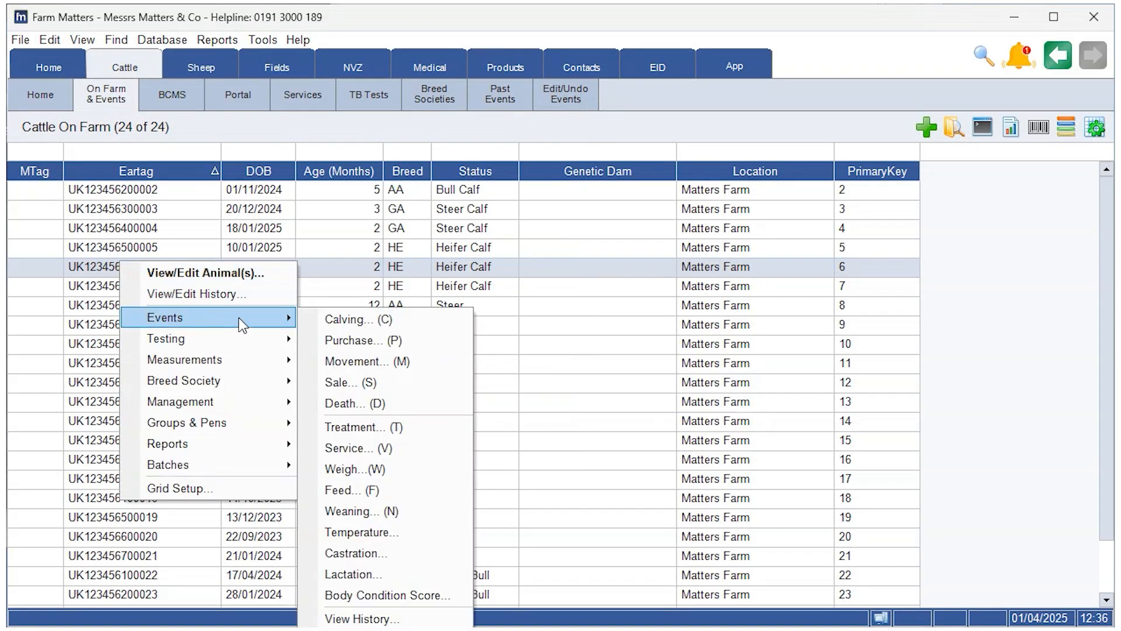
click(366, 378)
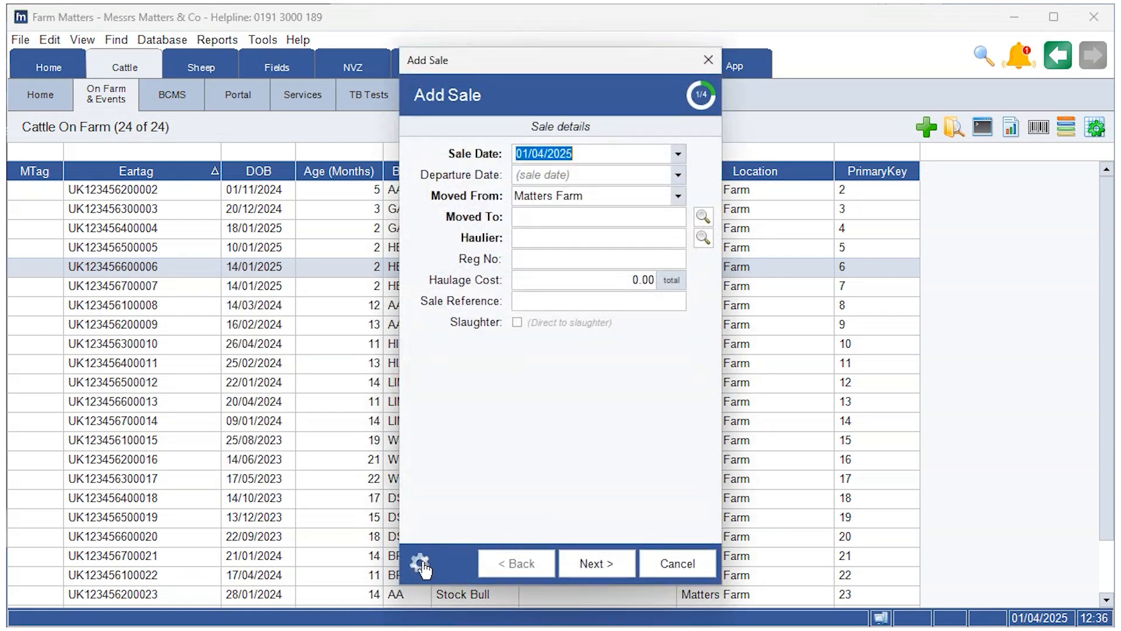
click(420, 563)
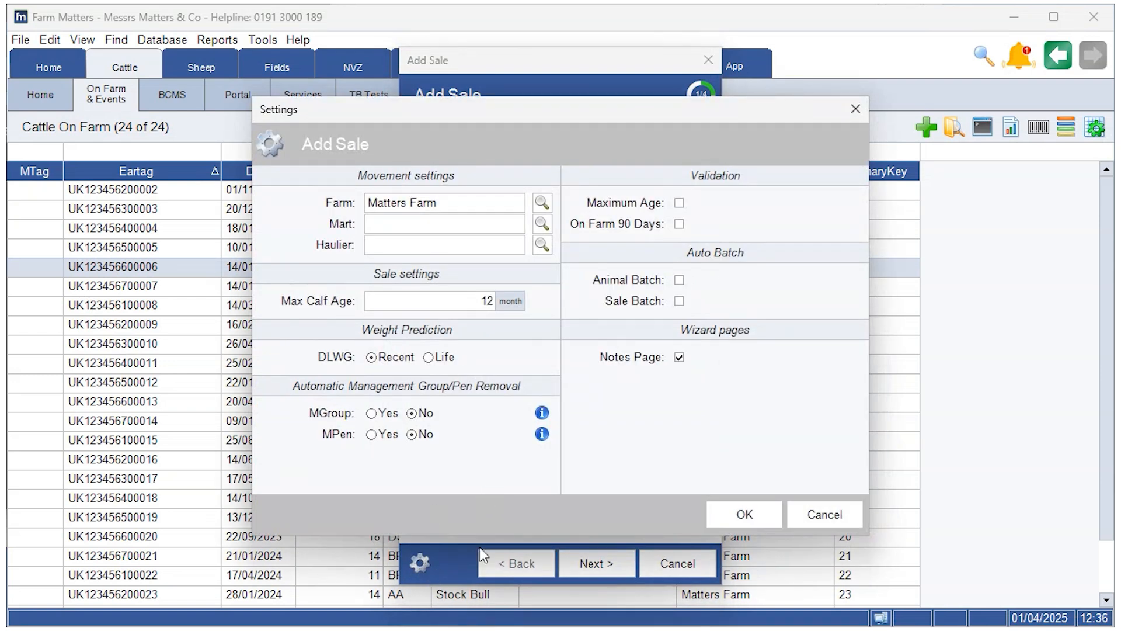
Step: Check the available default marts and hauliers, and enable automatic Sale Batch creation
click(516, 224)
click(514, 223)
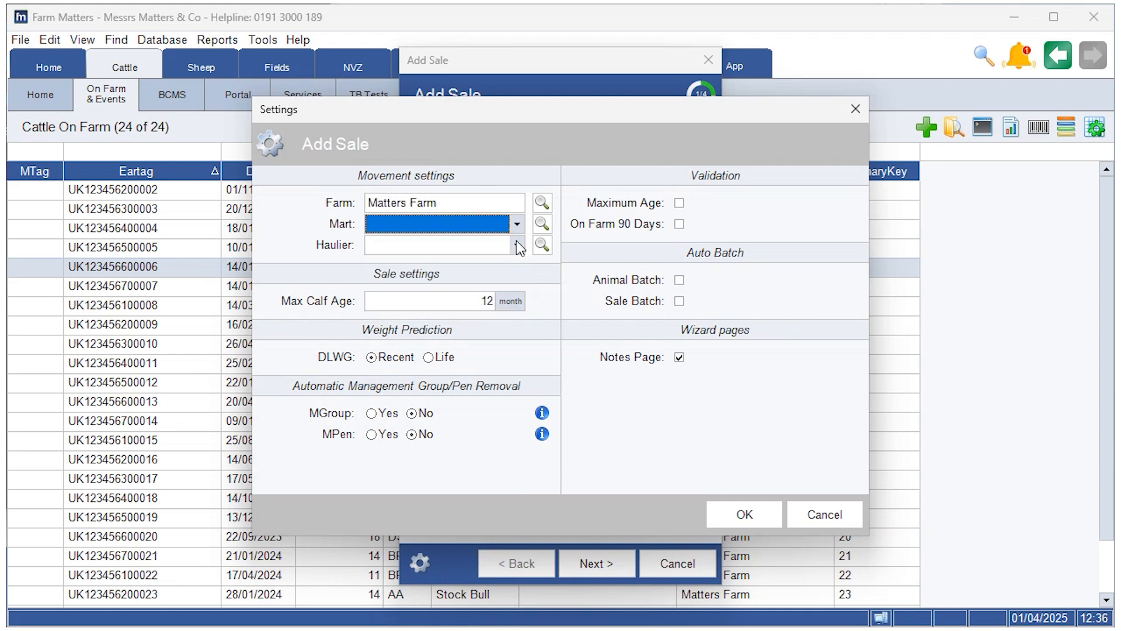
click(516, 244)
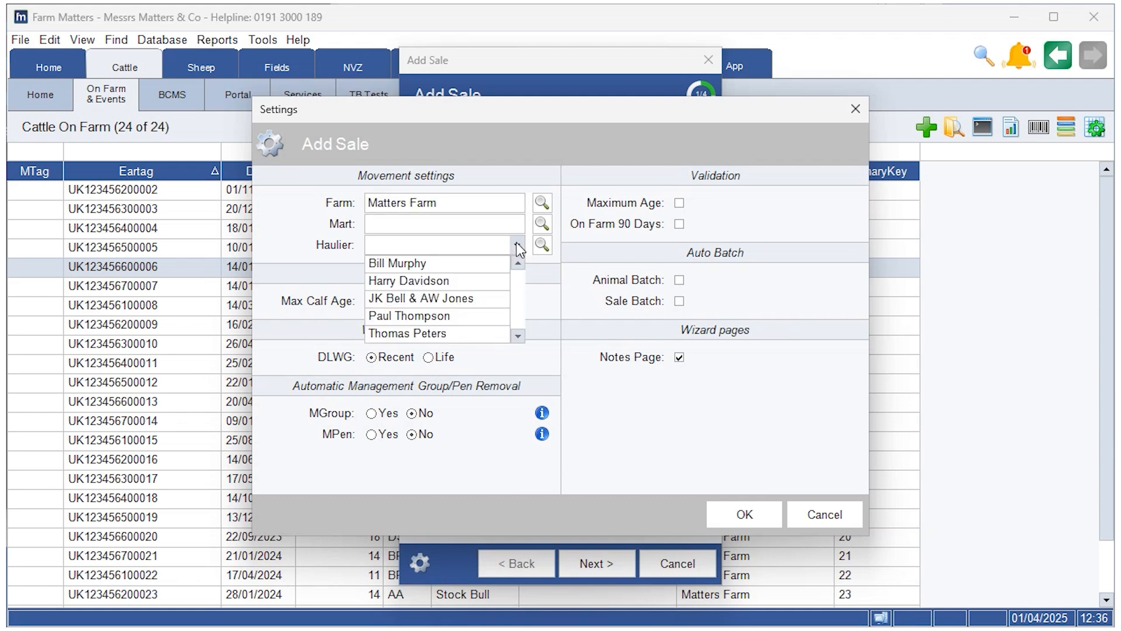
click(517, 244)
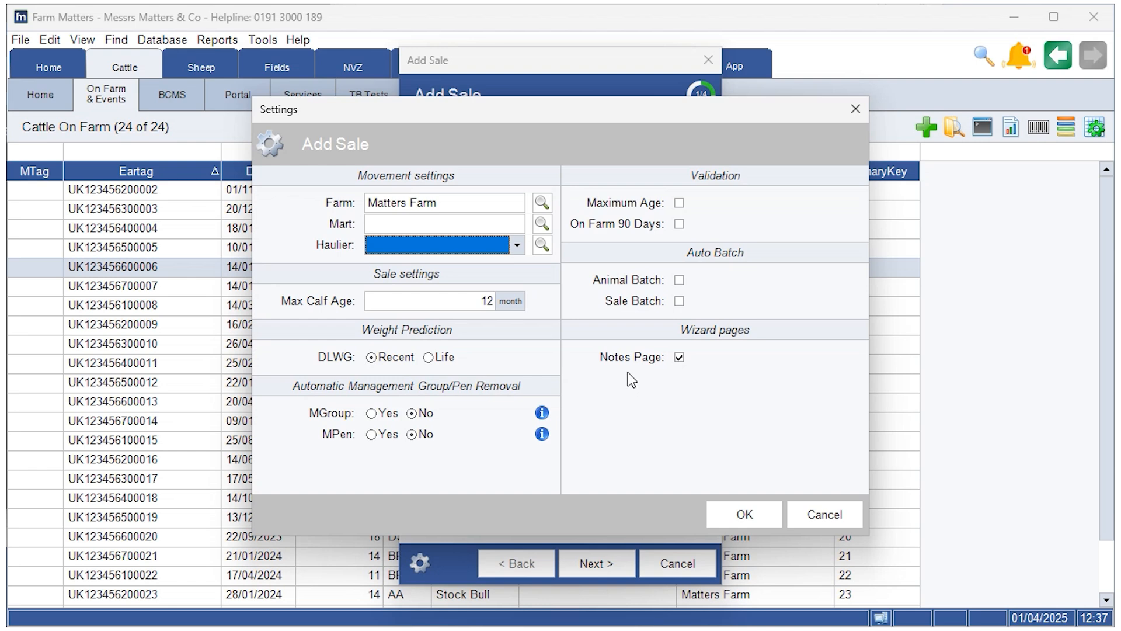
click(679, 300)
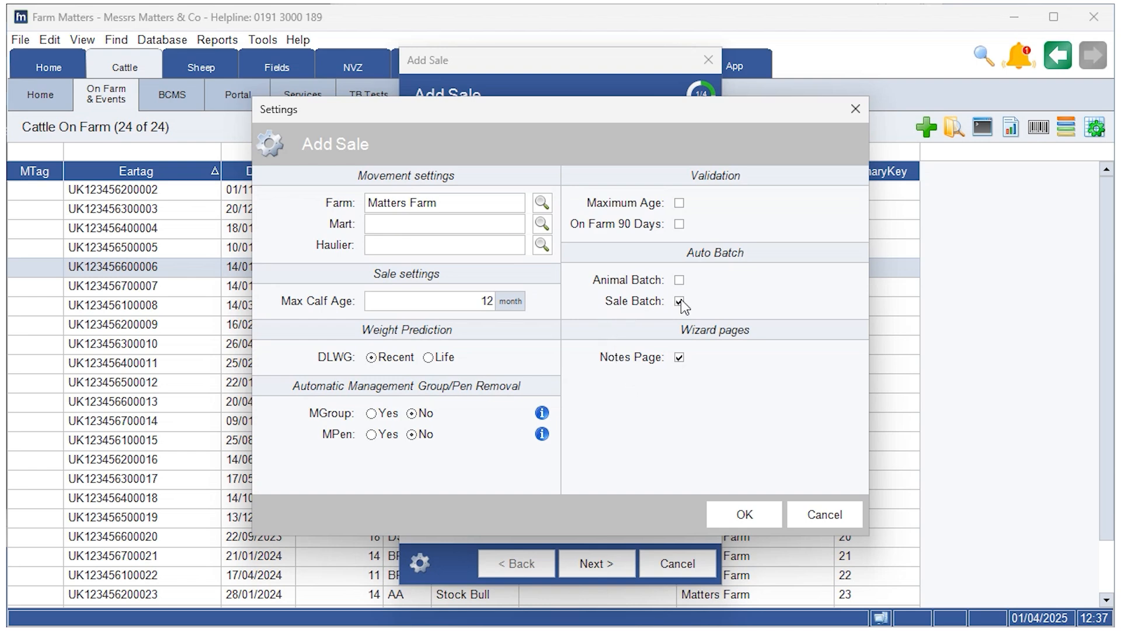